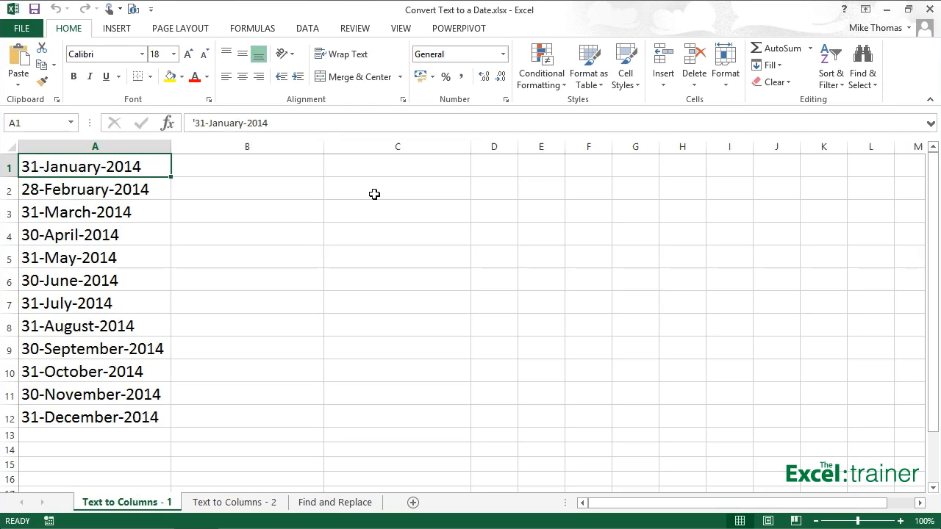
Step: Enter the formula =A1+1 in cell B1 to test the text date, then clear the cell
{"action": "key", "text": "Right"}
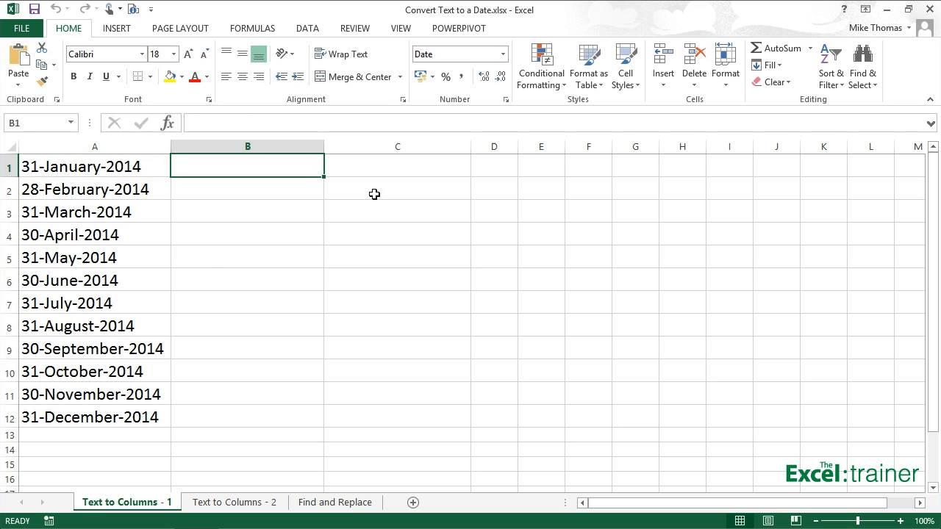
{"action": "type", "text": "=a"}
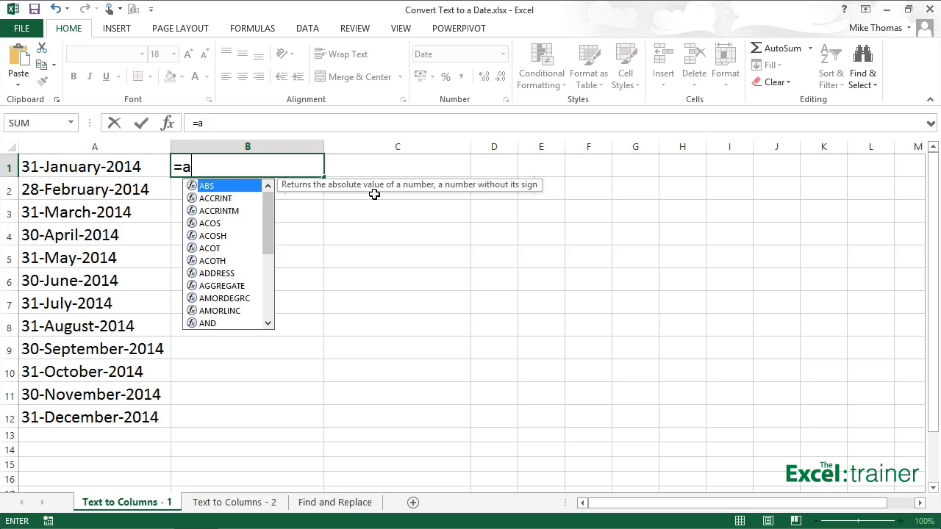
{"action": "type", "text": "1+1"}
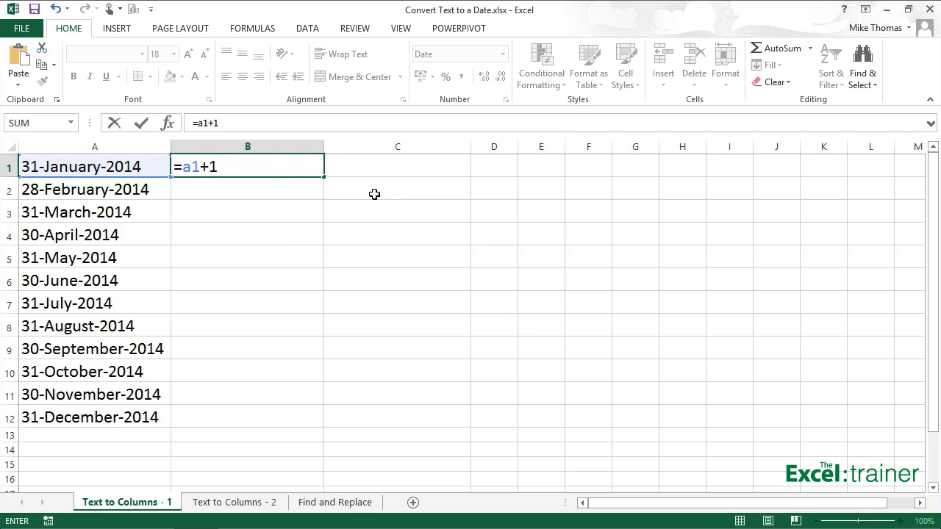
{"action": "key", "text": "ctrl+Return"}
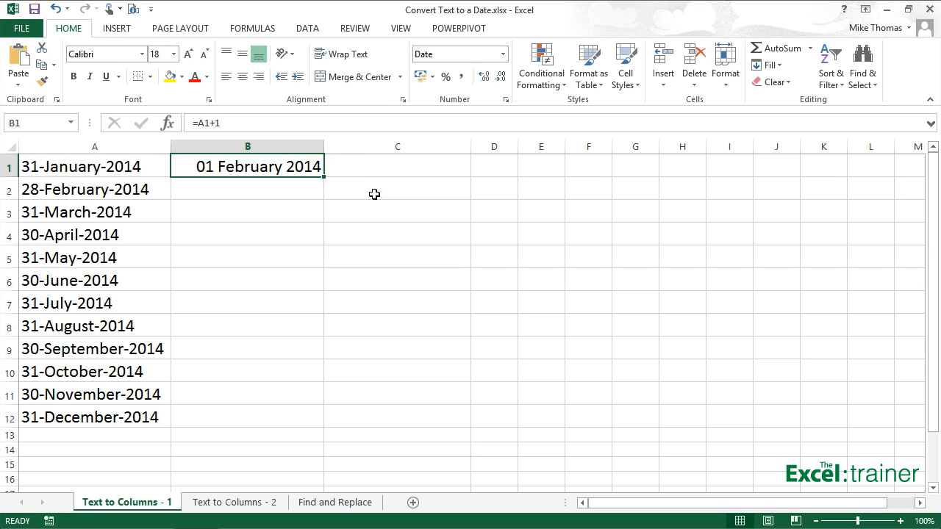
{"action": "key", "text": "Delete"}
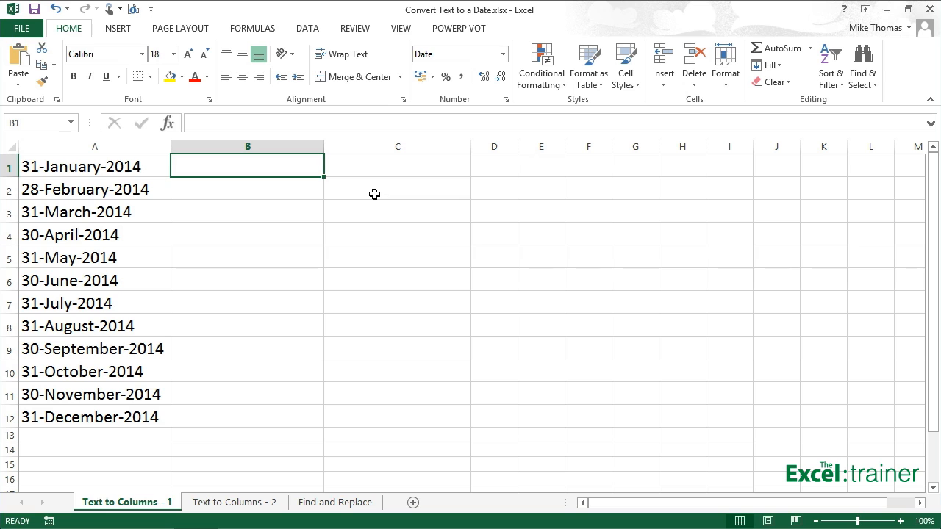
{"action": "left_click", "coordinate": [124, 193]}
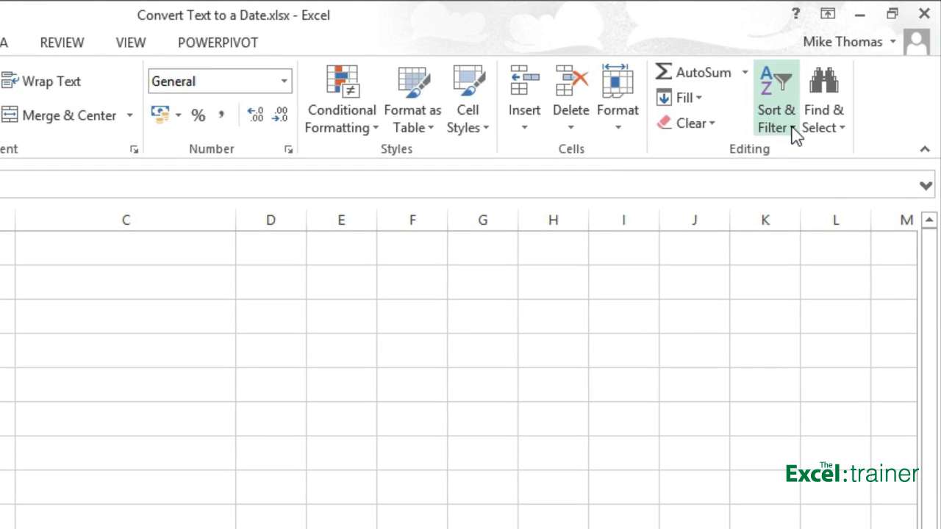
{"action": "left_click", "coordinate": [792, 128]}
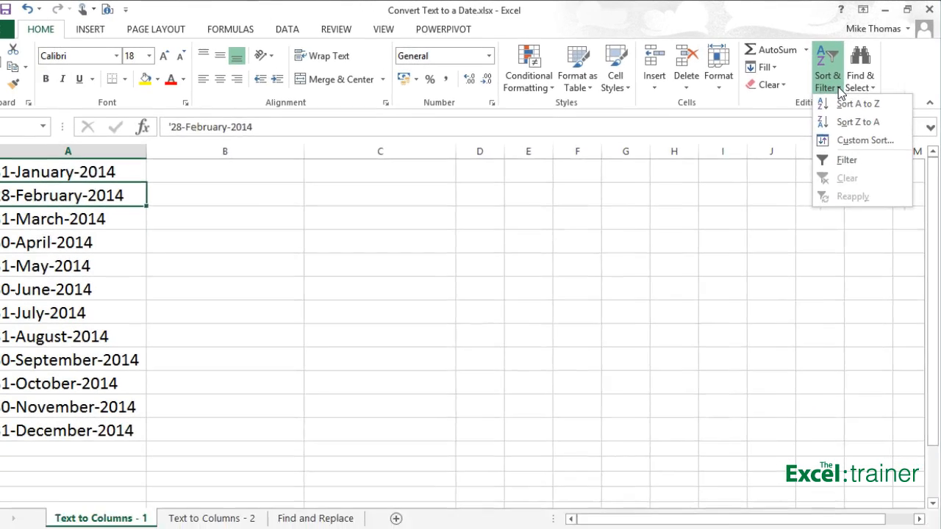
{"action": "left_click", "coordinate": [794, 128]}
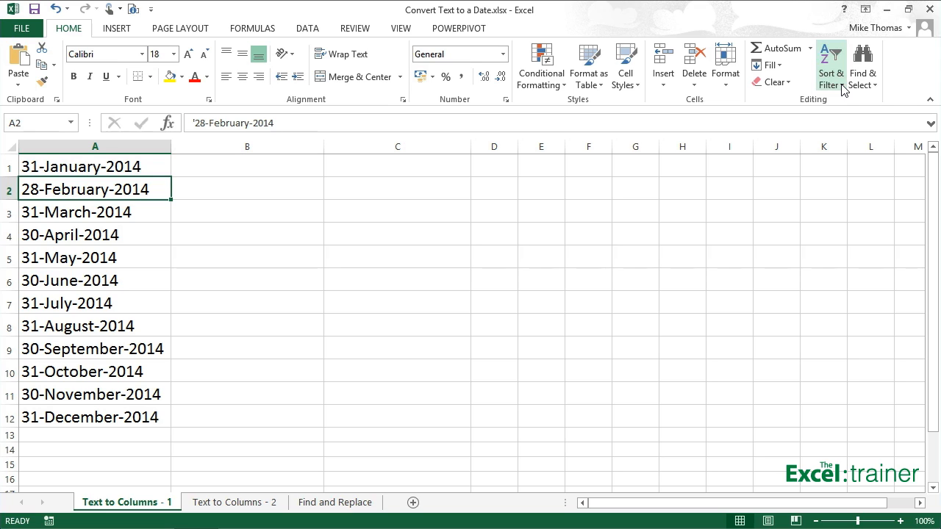
Step: Convert A1:A12 with Text to Columns as delimited data, clearing the Tab delimiter and keeping the General column format
{"action": "left_click", "coordinate": [110, 169]}
{"action": "left_click_drag", "start_coordinate": [105, 185], "coordinate": [92, 419]}
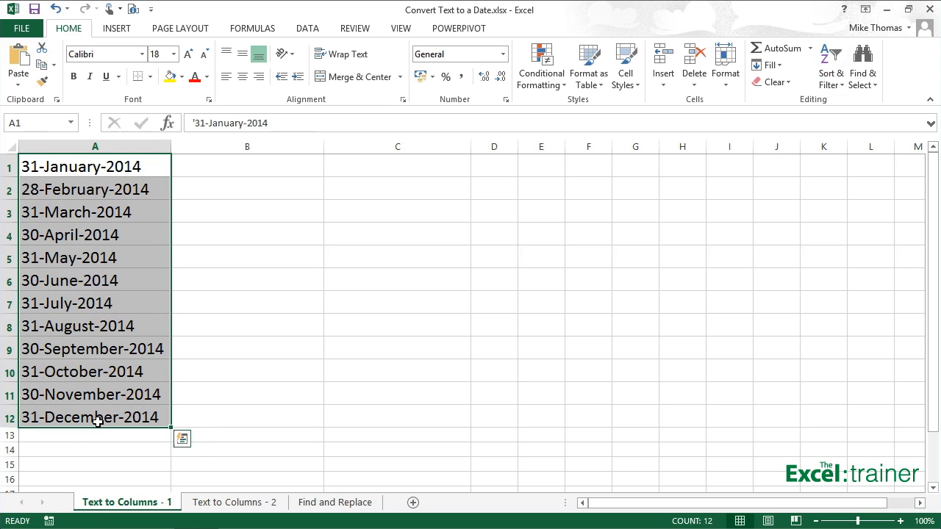
{"action": "left_click", "coordinate": [305, 31]}
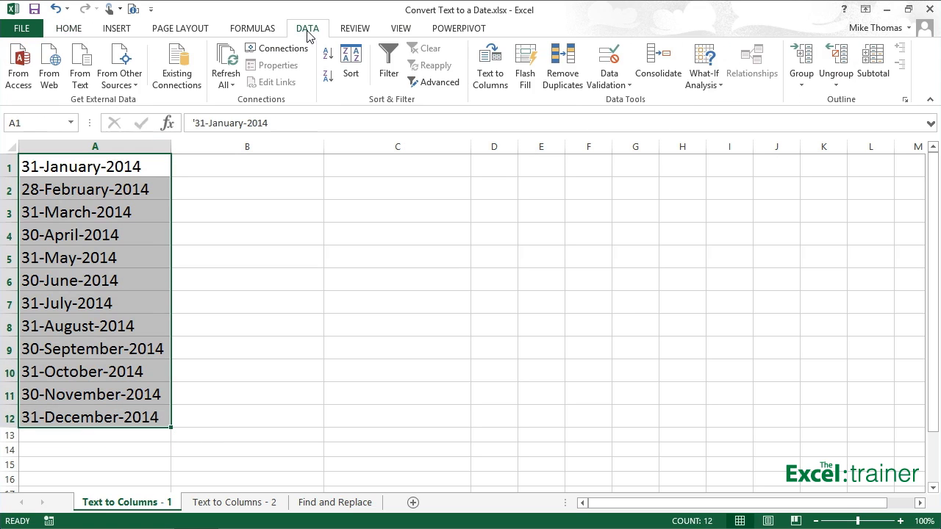
{"action": "left_click", "coordinate": [487, 78]}
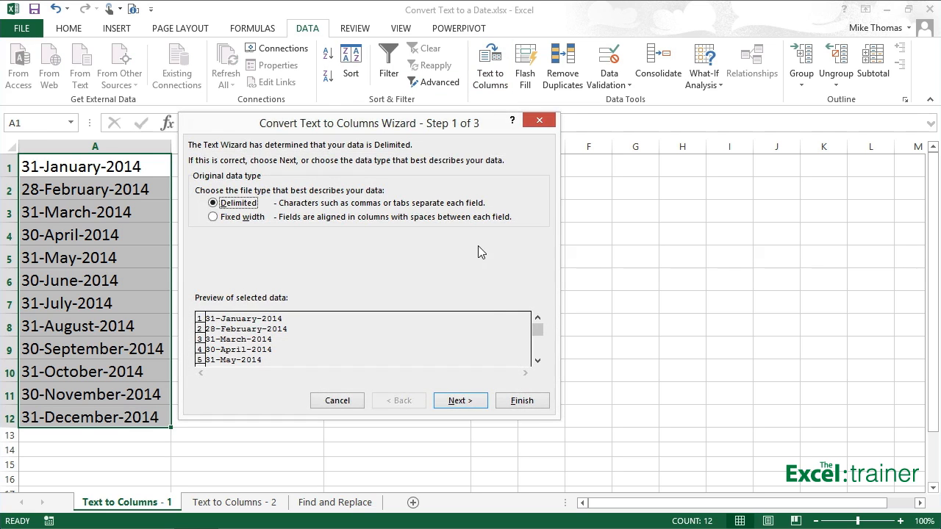
{"action": "left_click", "coordinate": [473, 400]}
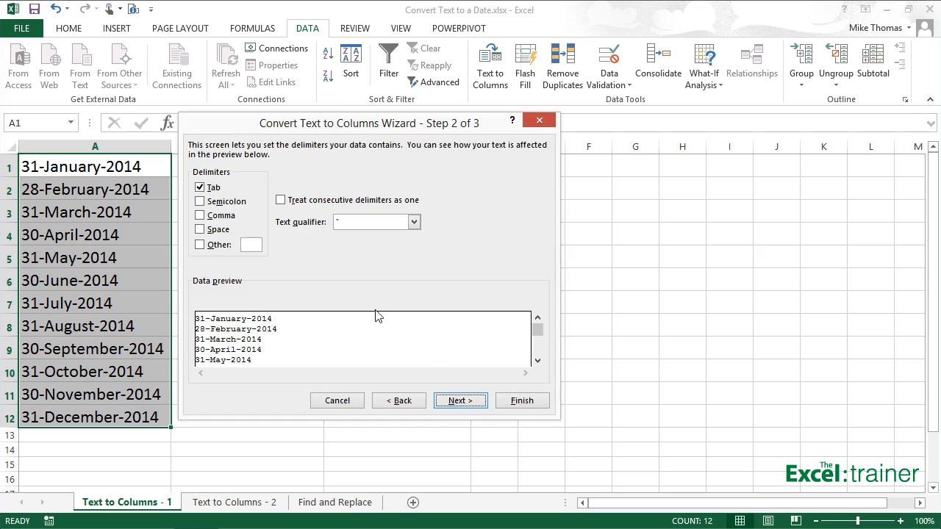
{"action": "left_click", "coordinate": [207, 192]}
{"action": "left_click", "coordinate": [465, 398]}
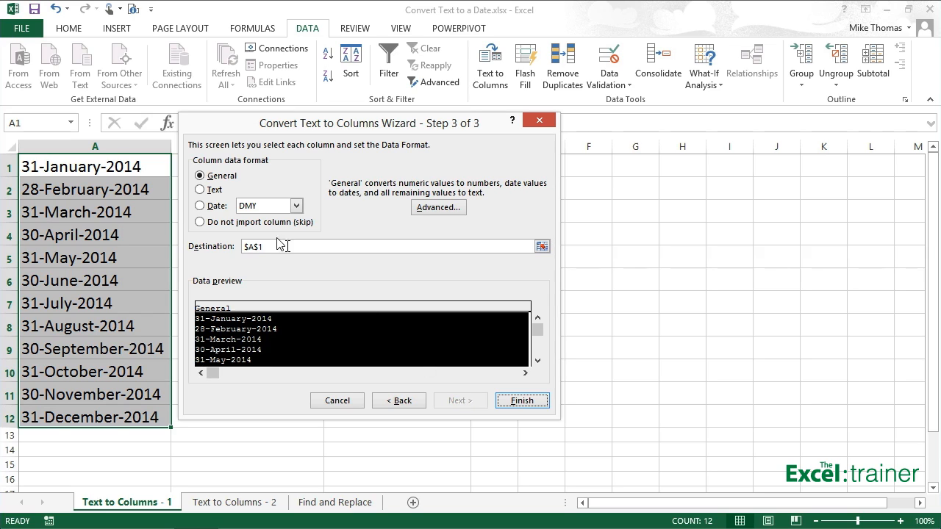
{"action": "left_click", "coordinate": [200, 205]}
{"action": "left_click", "coordinate": [297, 209]}
{"action": "left_click", "coordinate": [201, 178]}
{"action": "left_click", "coordinate": [523, 401]}
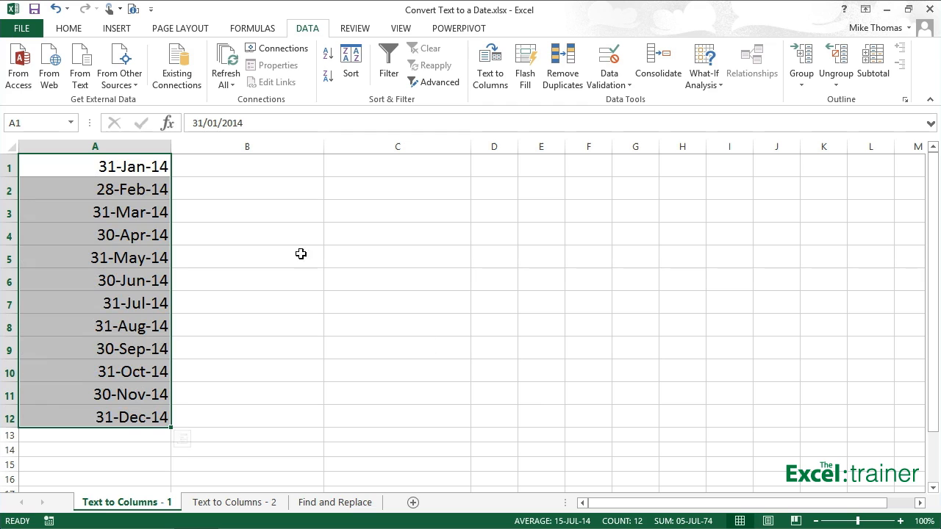
Step: Inspect the converted values in cells A1 and A2
{"action": "left_click", "coordinate": [159, 168]}
{"action": "left_click", "coordinate": [150, 188]}
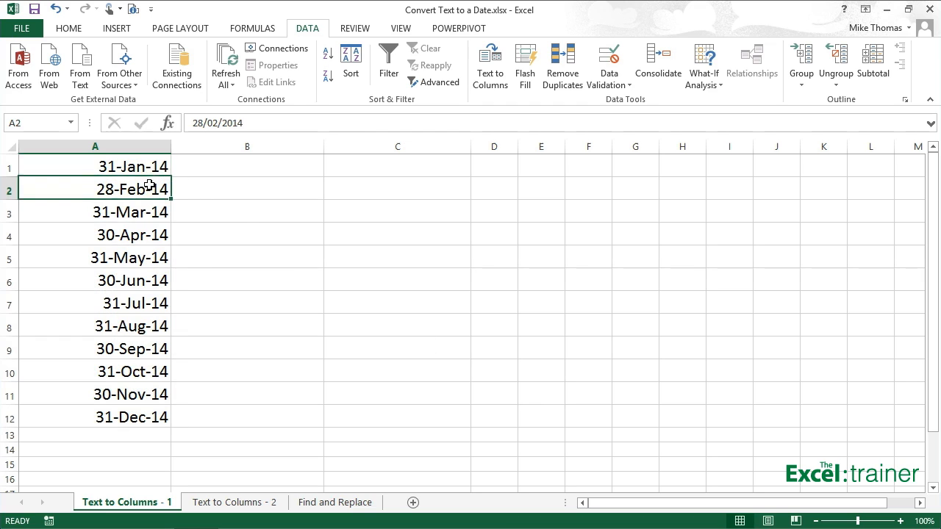
{"action": "left_click", "coordinate": [148, 163]}
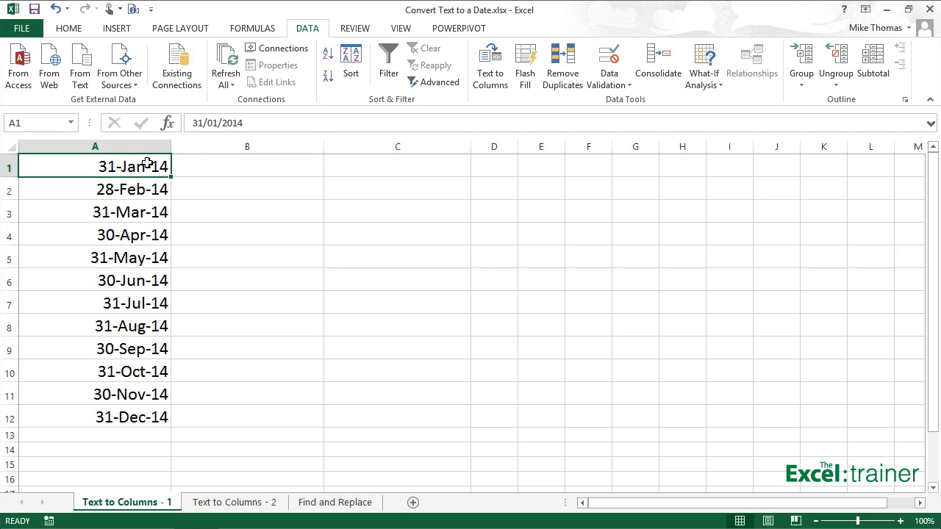
Step: Apply the Long Date number format to cell A1
{"action": "left_click", "coordinate": [77, 28]}
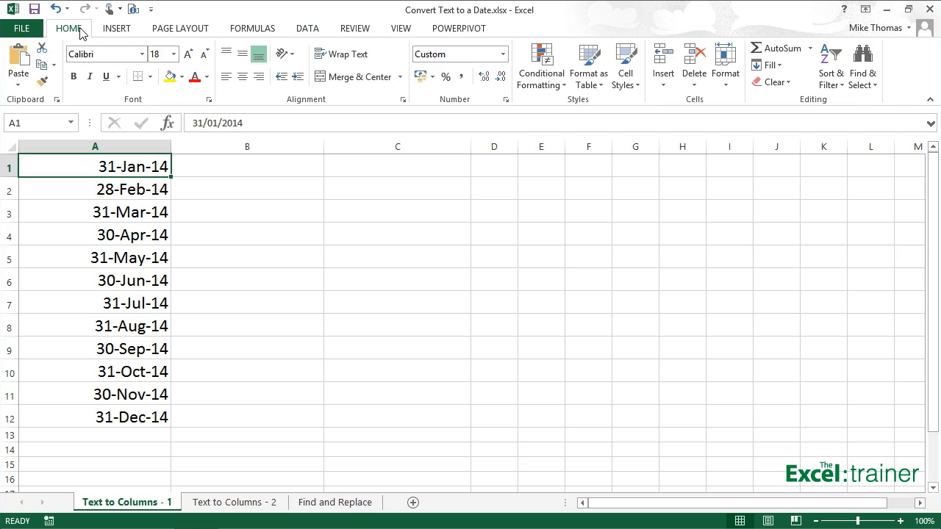
{"action": "left_click", "coordinate": [503, 56]}
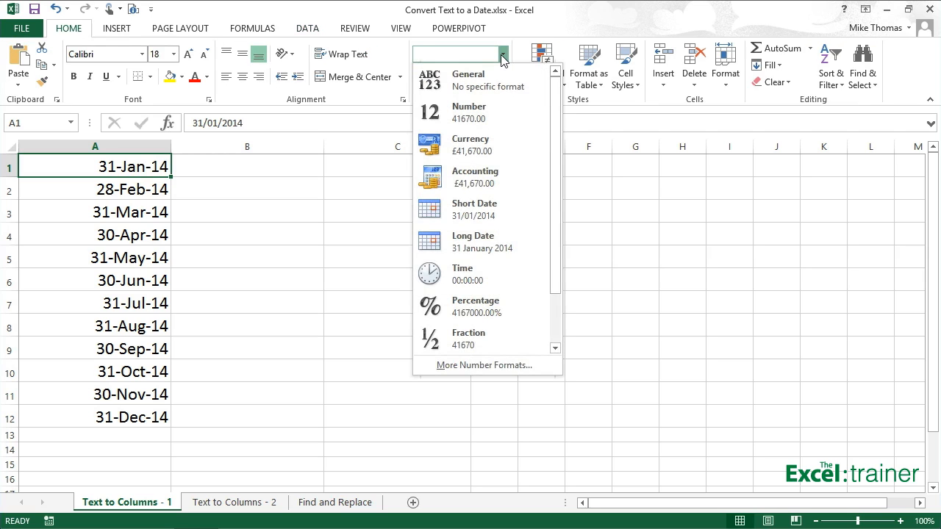
{"action": "left_click", "coordinate": [469, 233]}
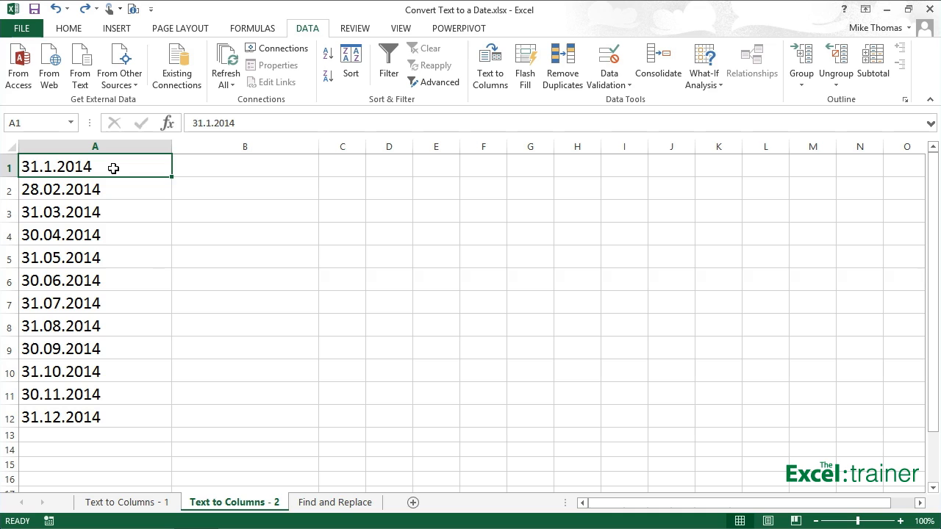
Step: Try the Long Date number format on cell A1 of the Text to Columns - 2 sheet, then undo it
{"action": "left_click", "coordinate": [69, 29]}
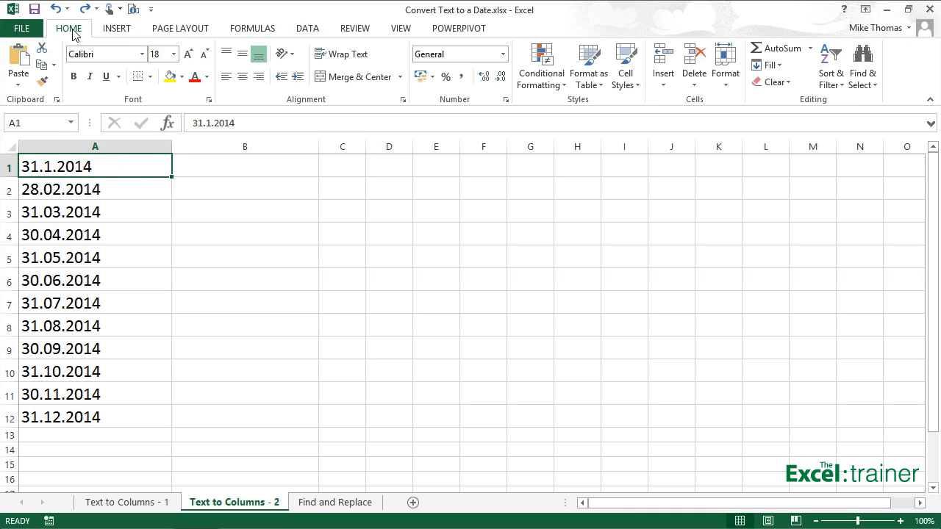
{"action": "left_click", "coordinate": [504, 55]}
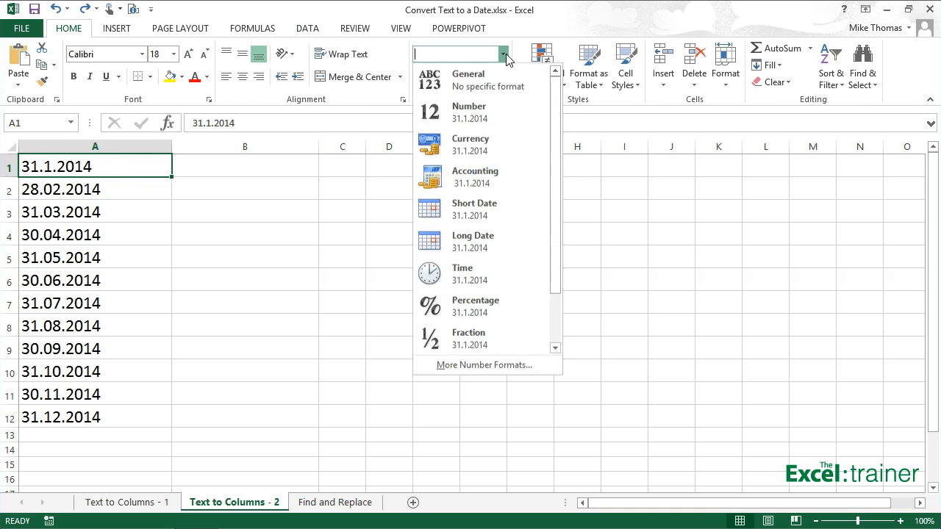
{"action": "left_click", "coordinate": [469, 239]}
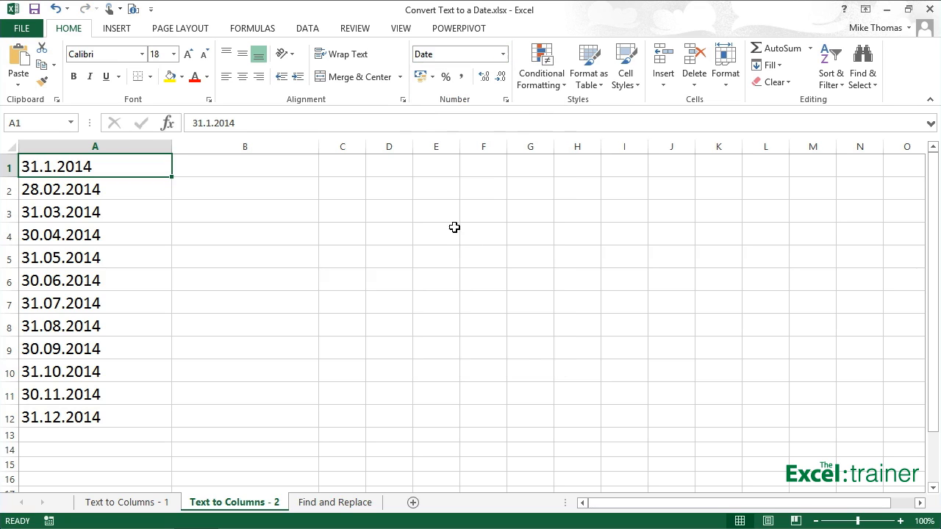
{"action": "left_click", "coordinate": [55, 9]}
Step: Try converting A1:A12 with Text to Columns using the default delimited and General settings
{"action": "left_click_drag", "start_coordinate": [143, 168], "coordinate": [122, 417]}
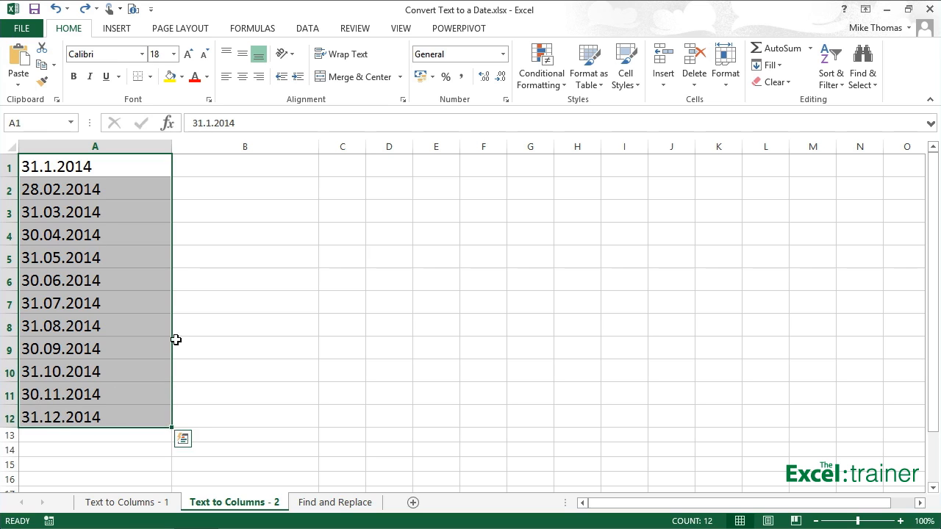
{"action": "left_click", "coordinate": [306, 29]}
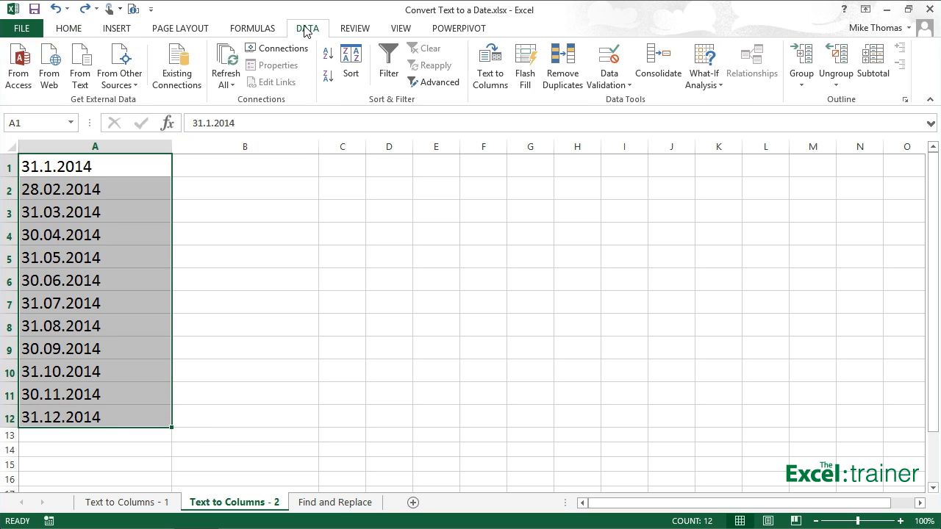
{"action": "left_click", "coordinate": [485, 74]}
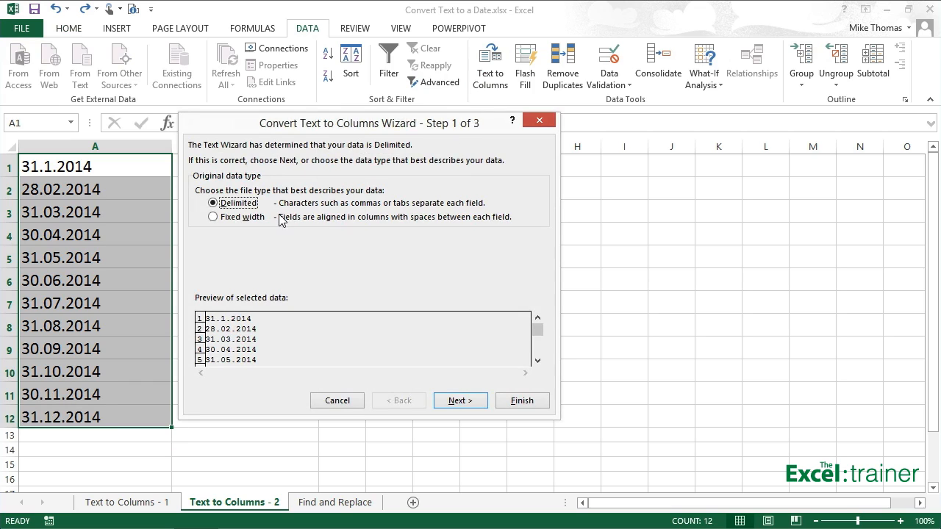
{"action": "left_click", "coordinate": [462, 401]}
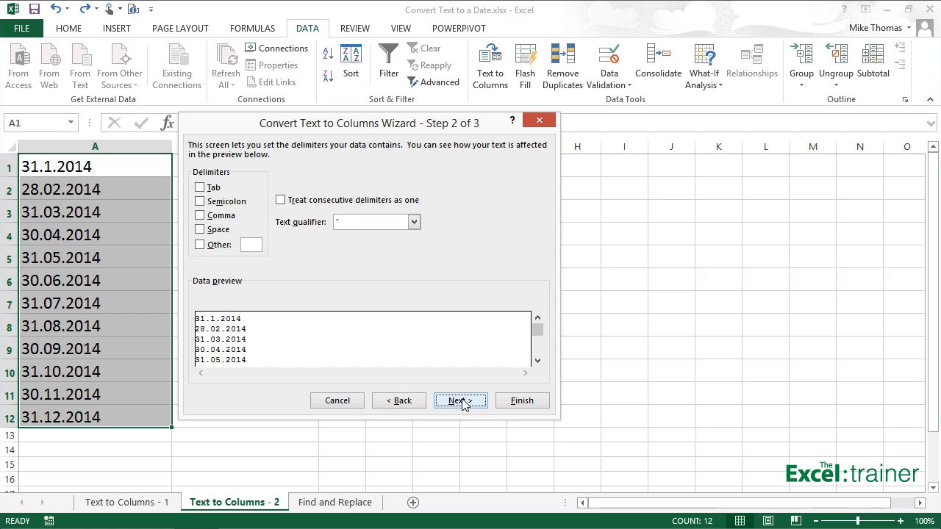
{"action": "left_click", "coordinate": [461, 401]}
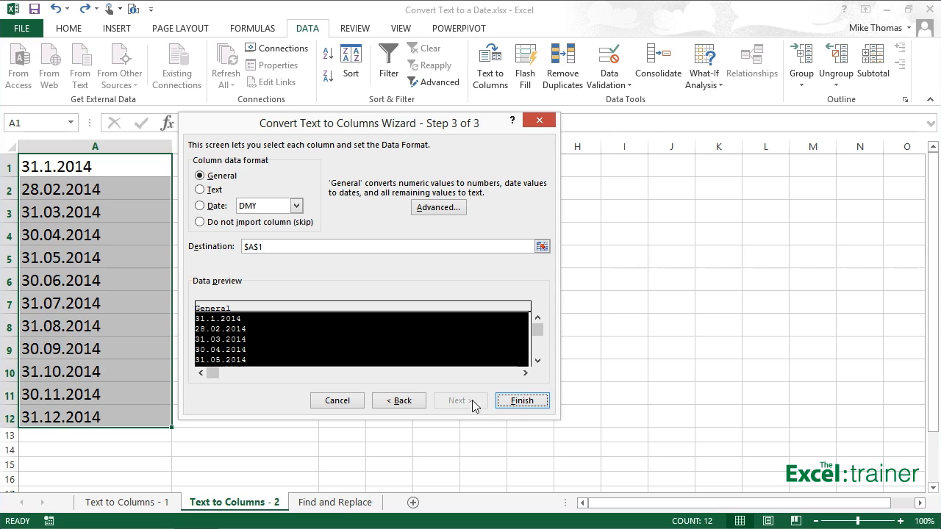
{"action": "left_click", "coordinate": [516, 401]}
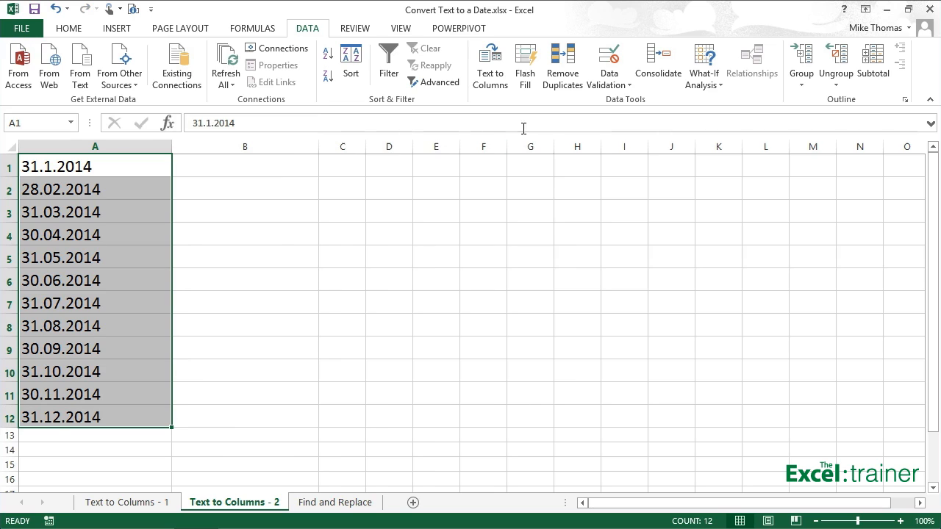
Step: Rerun Text to Columns on A1:A12, setting the column data format to Date with DMY order
{"action": "left_click", "coordinate": [491, 63]}
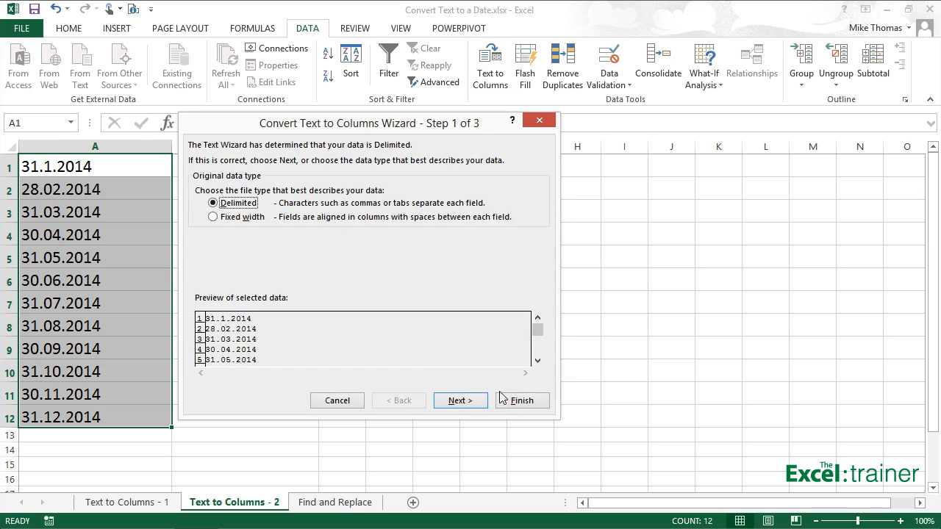
{"action": "left_click", "coordinate": [470, 401]}
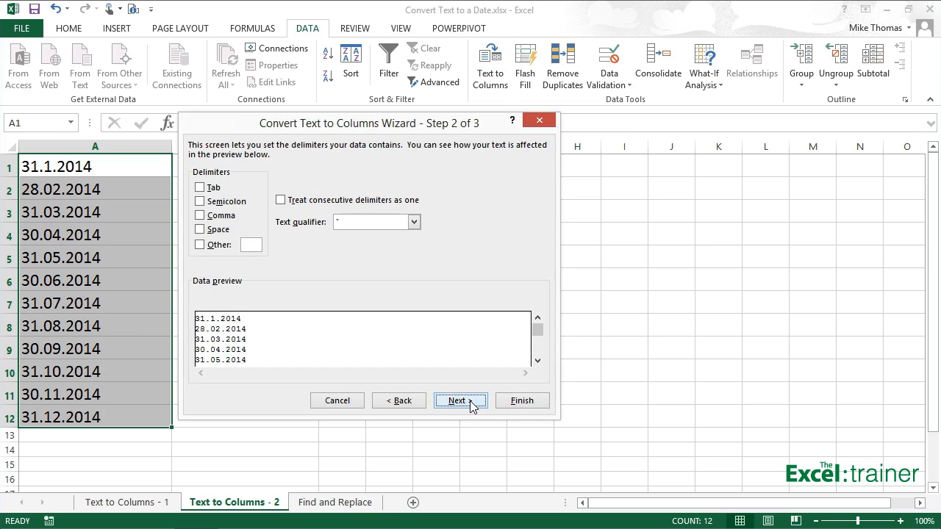
{"action": "left_click", "coordinate": [469, 401]}
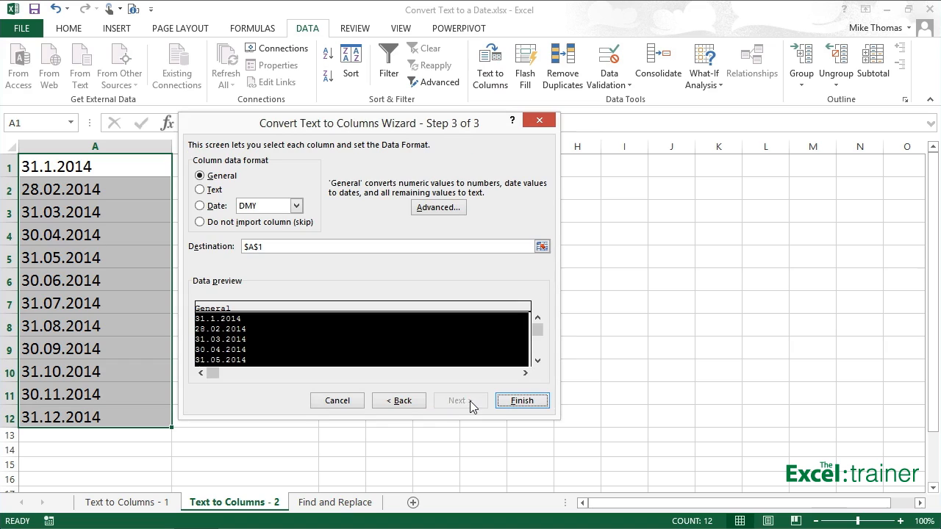
{"action": "left_click", "coordinate": [200, 208]}
{"action": "left_click", "coordinate": [296, 207]}
{"action": "left_click", "coordinate": [297, 208]}
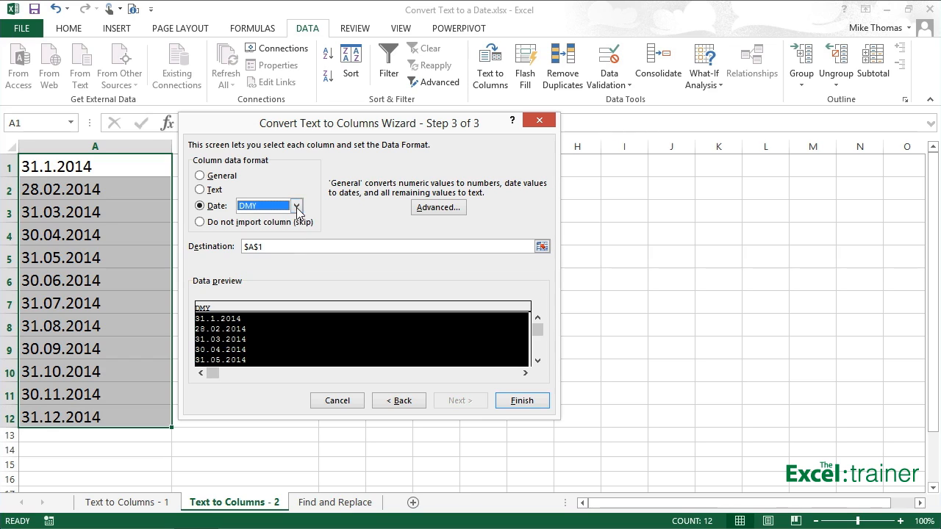
{"action": "left_click", "coordinate": [530, 403]}
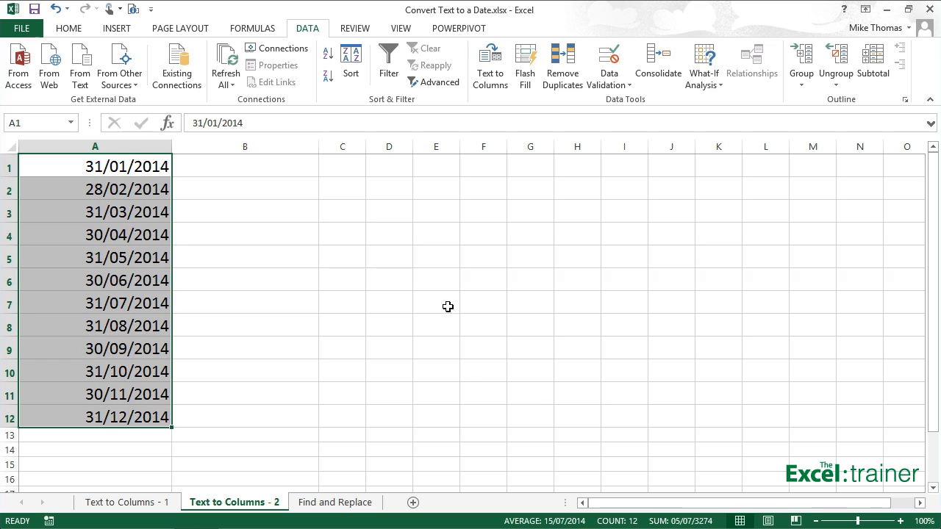
Step: Apply the Long Date number format to the converted dates in A1:A12
{"action": "left_click", "coordinate": [77, 31]}
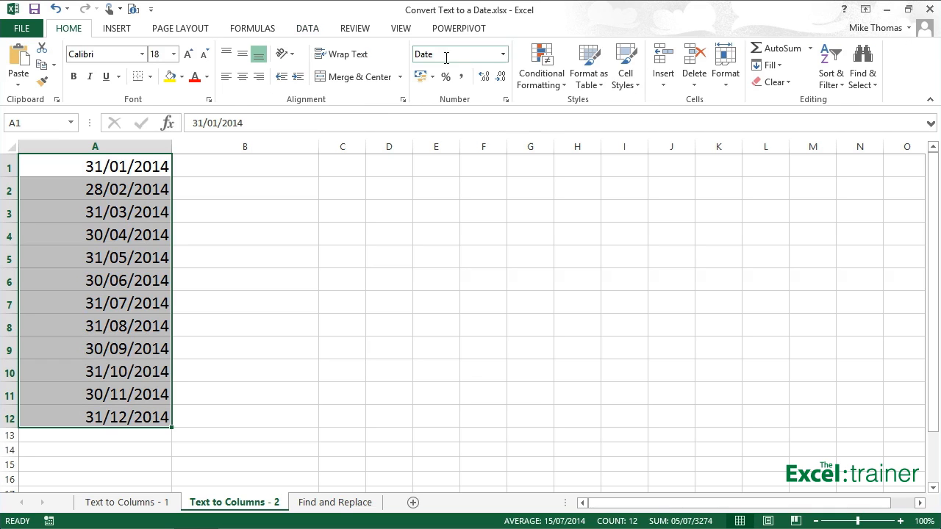
{"action": "left_click", "coordinate": [502, 55]}
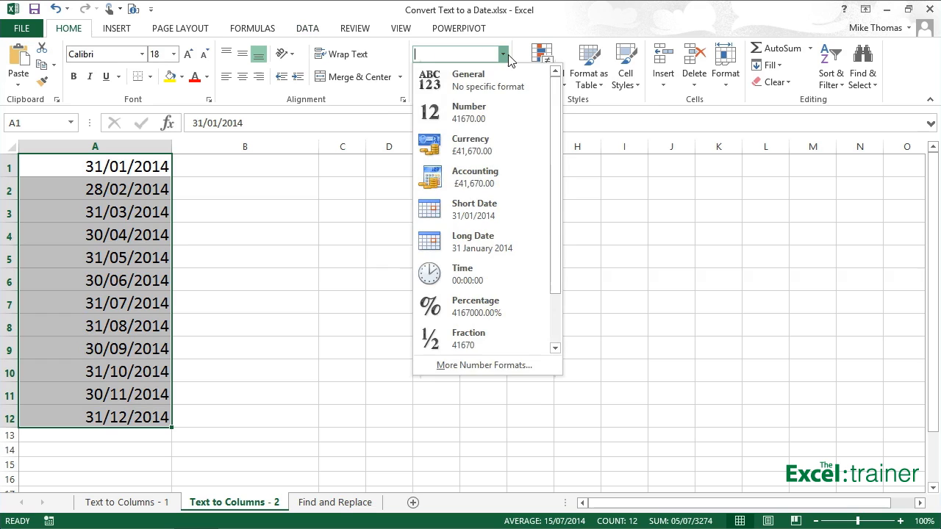
{"action": "left_click", "coordinate": [479, 239]}
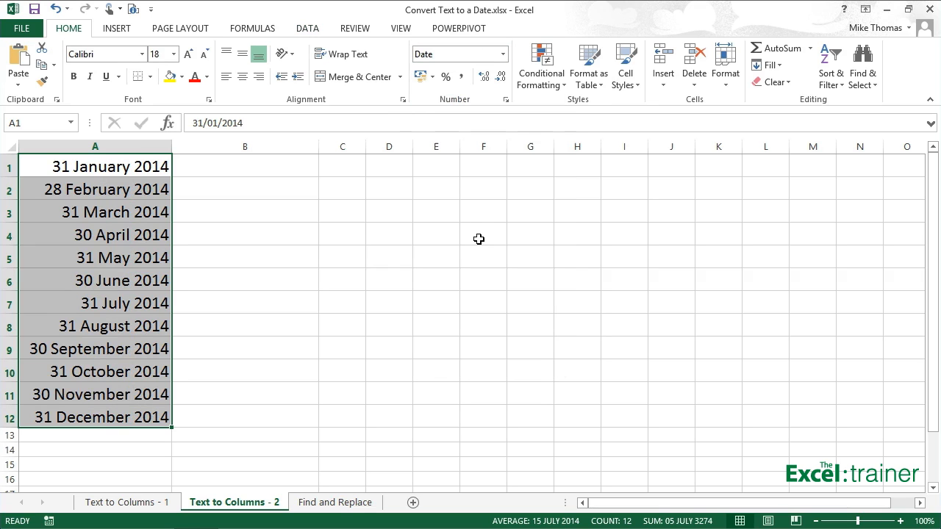
Step: On the Find and Replace sheet, replace every "." with "/" in A1:A12
{"action": "key", "text": "ctrl+Page_Down"}
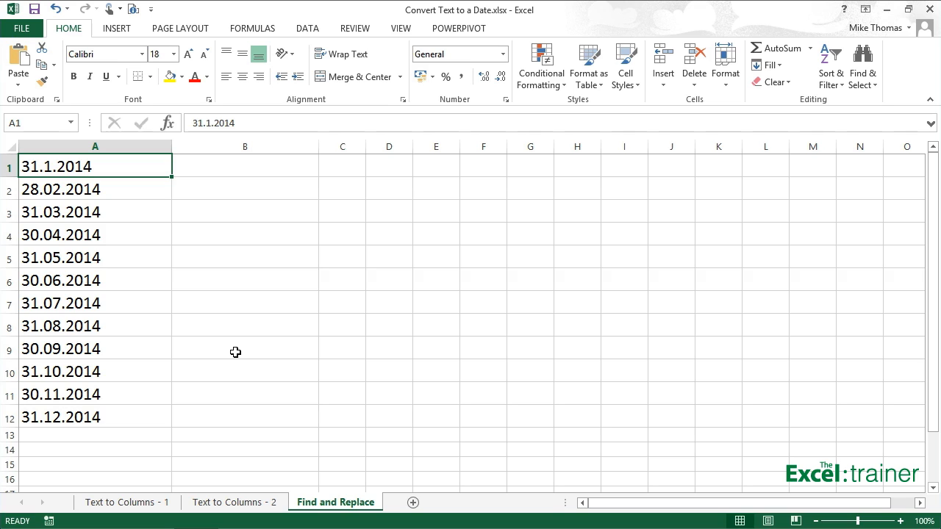
{"action": "left_click_drag", "start_coordinate": [136, 164], "coordinate": [110, 415]}
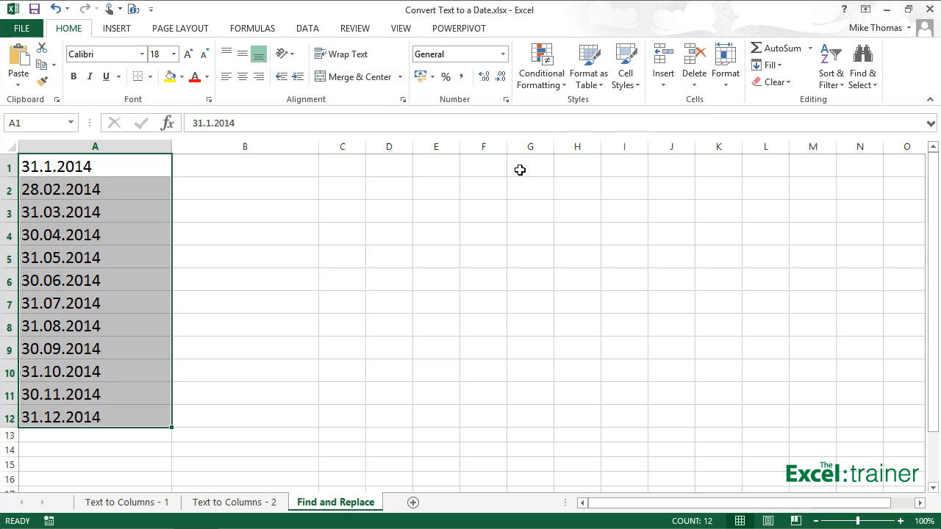
{"action": "left_click", "coordinate": [862, 81]}
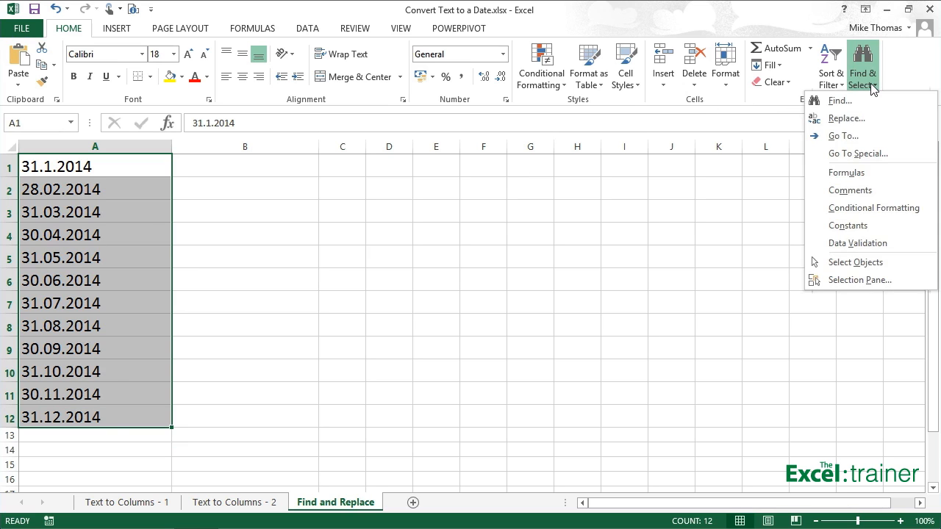
{"action": "left_click", "coordinate": [866, 120]}
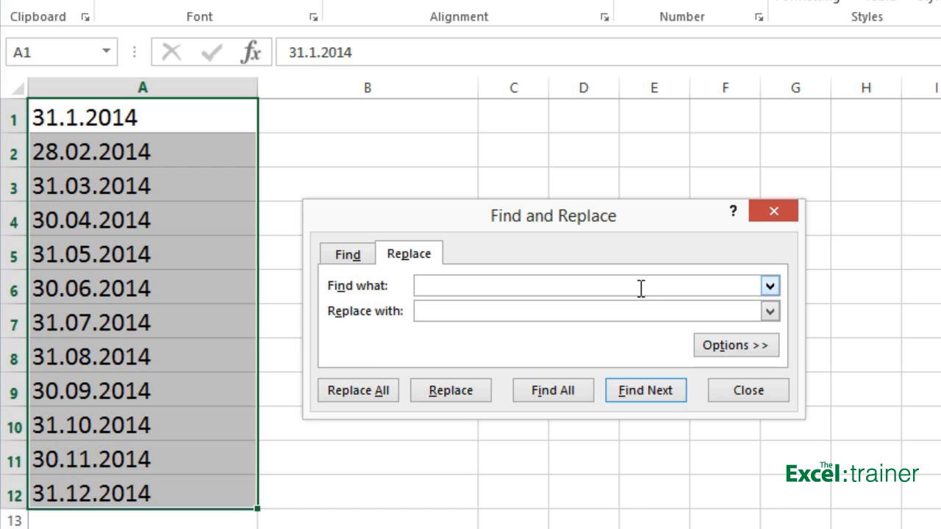
{"action": "type", "text": "."}
{"action": "left_click", "coordinate": [608, 310]}
{"action": "type", "text": "/"}
{"action": "left_click", "coordinate": [375, 392]}
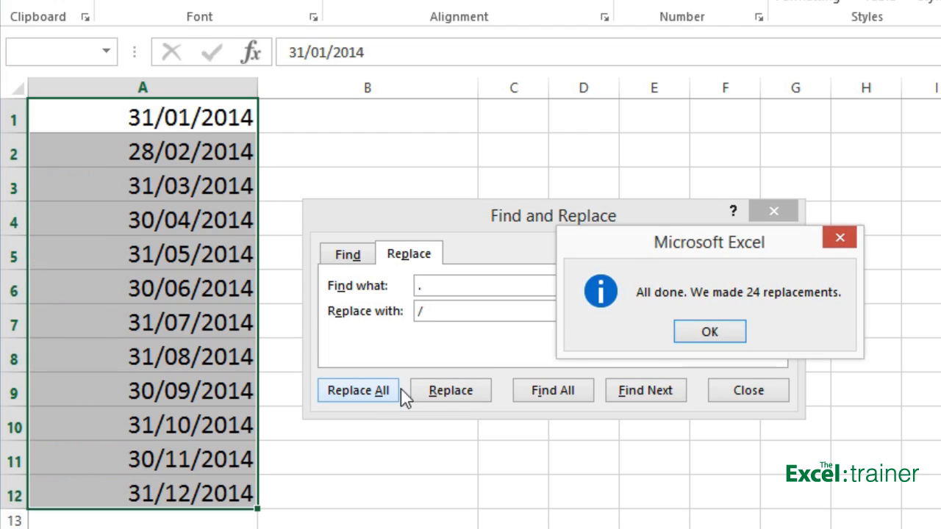
{"action": "left_click", "coordinate": [712, 334]}
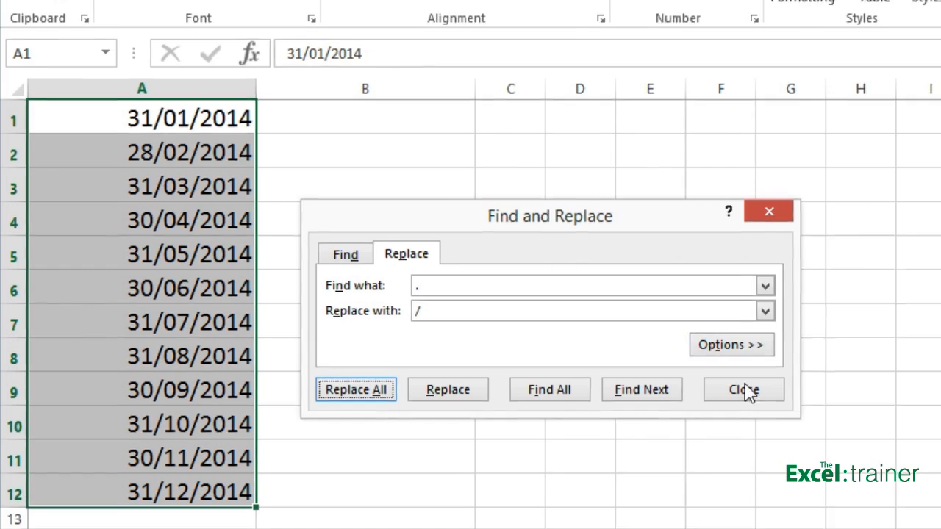
{"action": "left_click", "coordinate": [622, 369]}
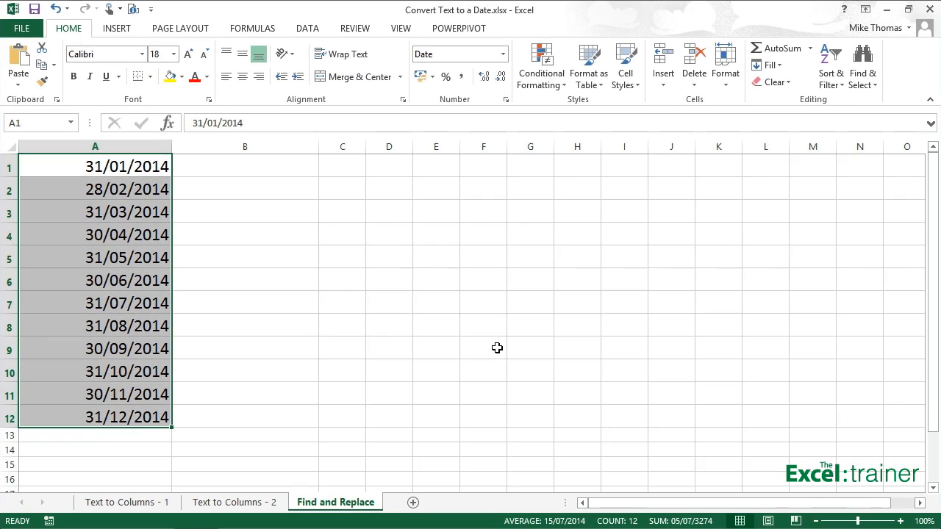
Step: Apply the Long Date number format to A1:A12 on the Find and Replace sheet
{"action": "left_click", "coordinate": [503, 54]}
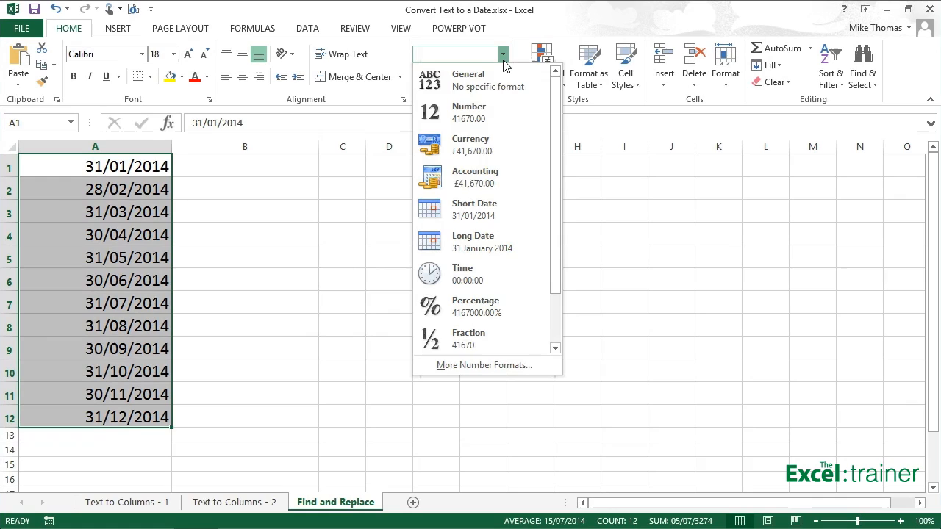
{"action": "left_click", "coordinate": [461, 241]}
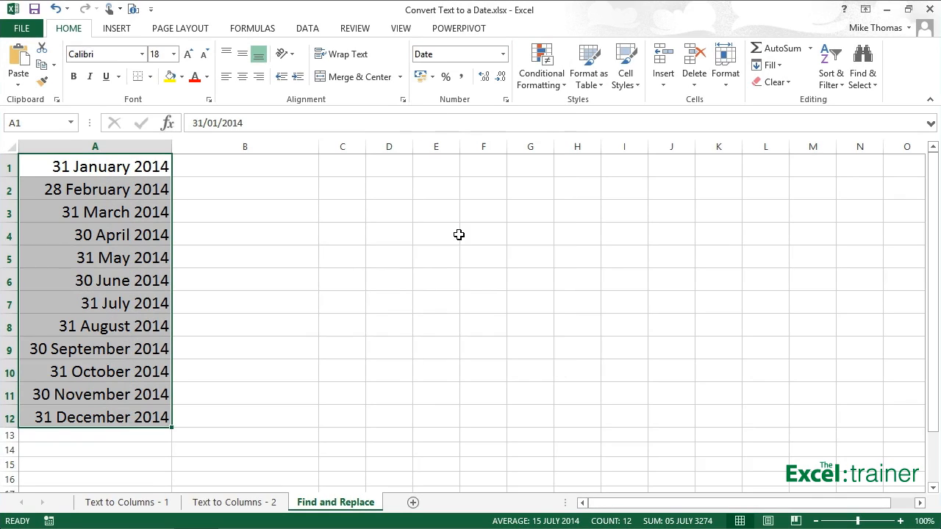